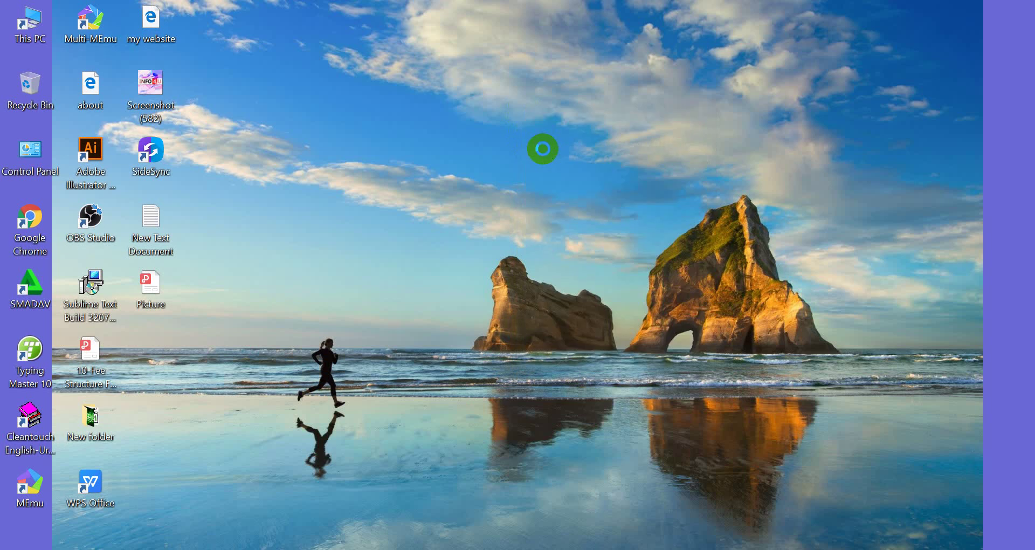
Refresh the Windows desktop and bring up Chrome showing the INFO 4U channel's Videos page
right_click(543, 150)
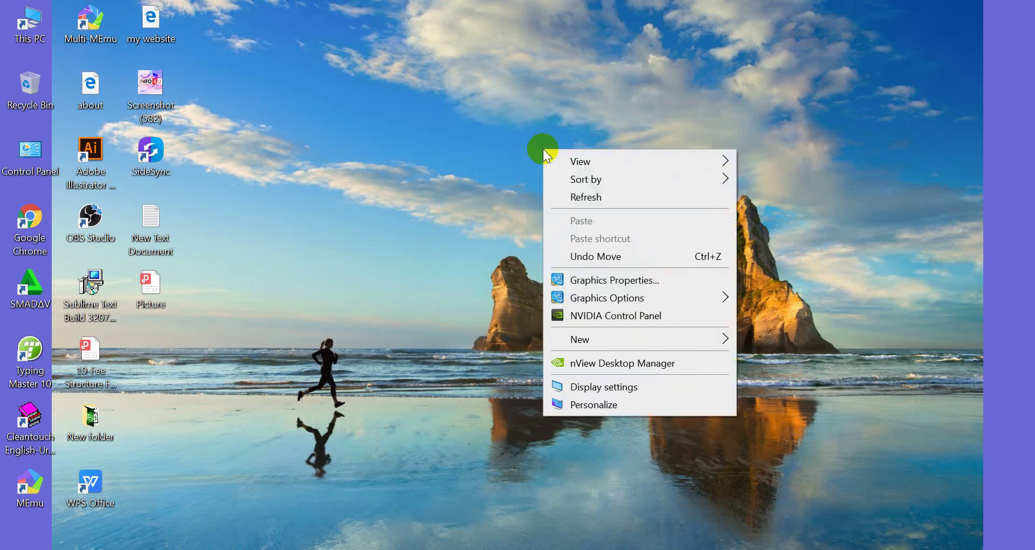
click(569, 195)
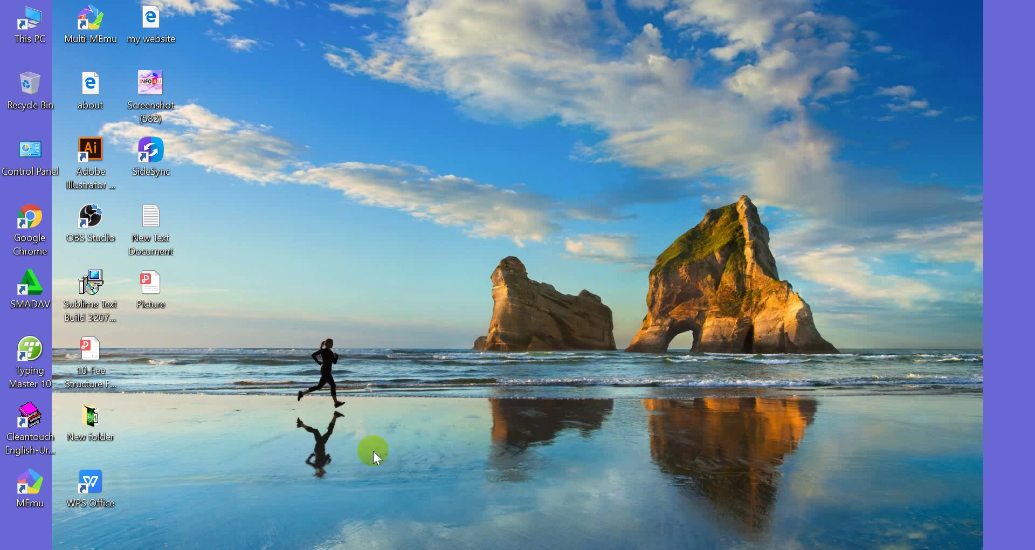
click(214, 545)
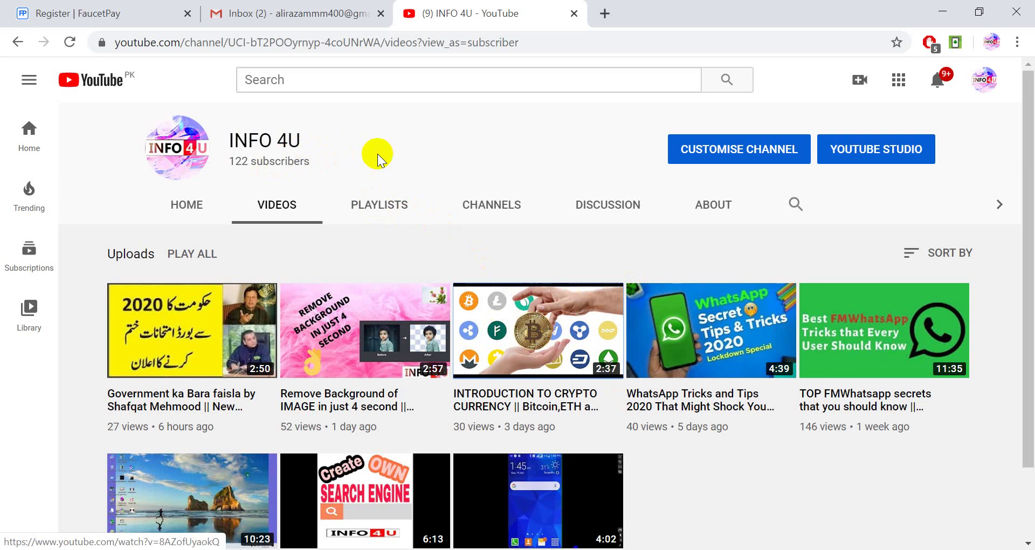
click(606, 45)
key(End)
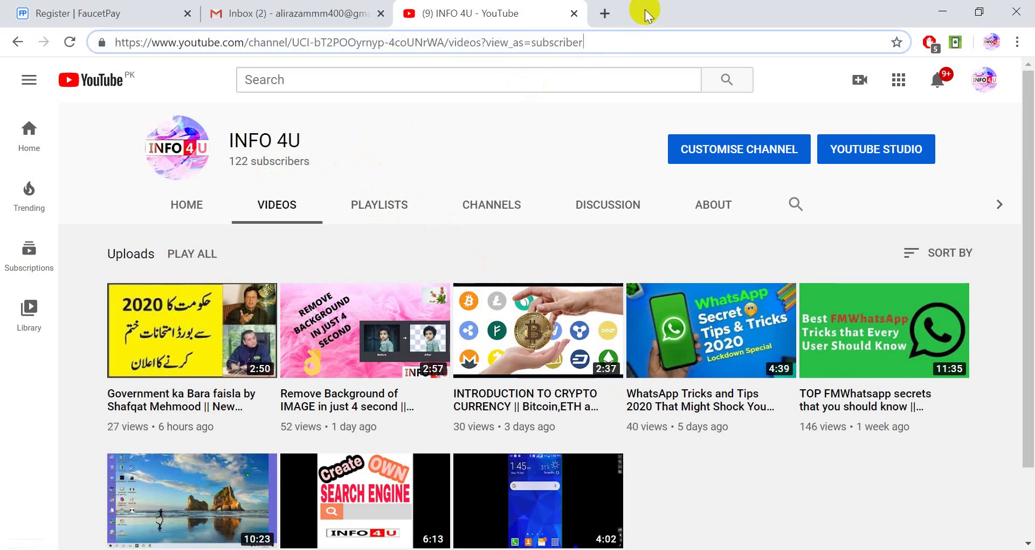
Review the partly filled FaucetPay registration form, then go to the Sign In page
click(97, 9)
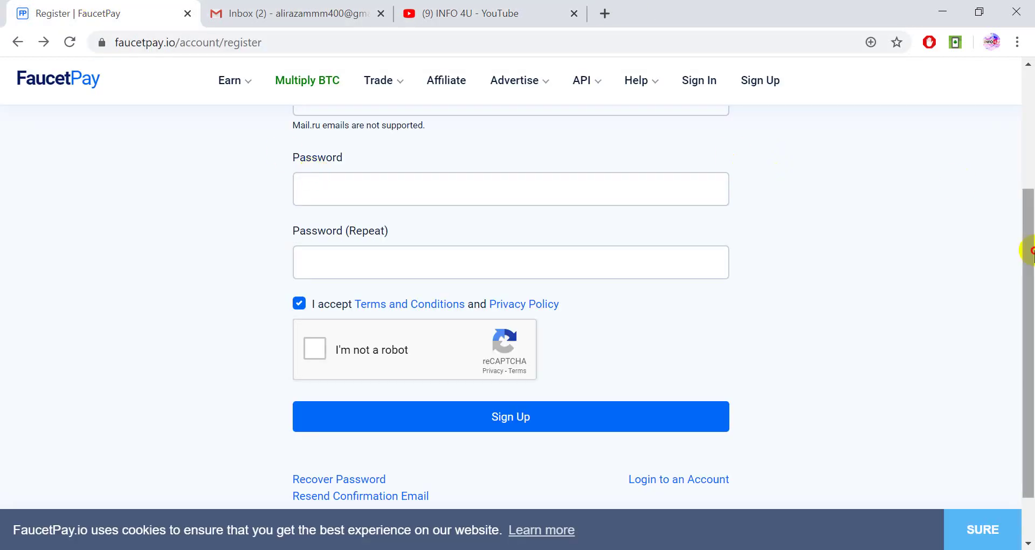
drag(1028, 232, 1028, 132)
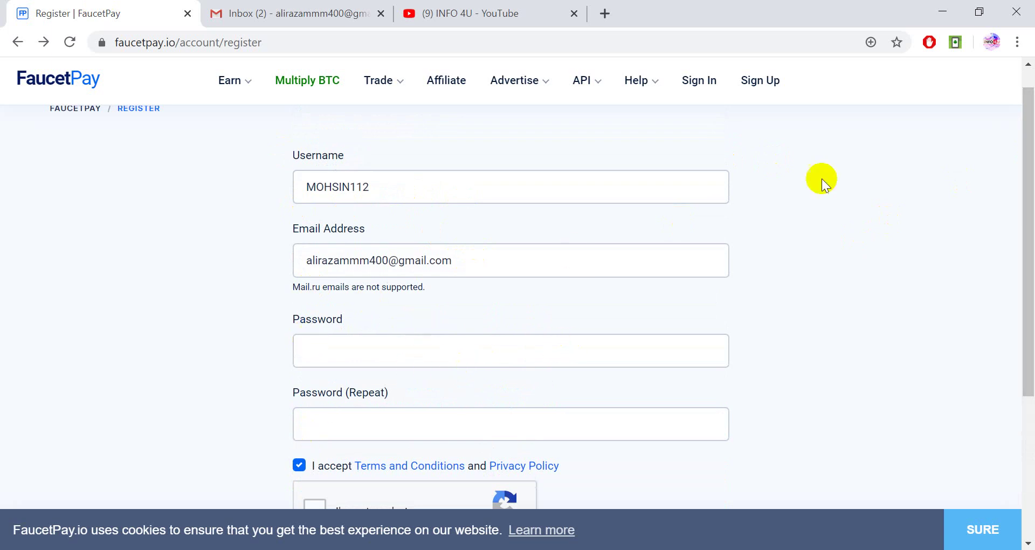
drag(1030, 151, 1031, 175)
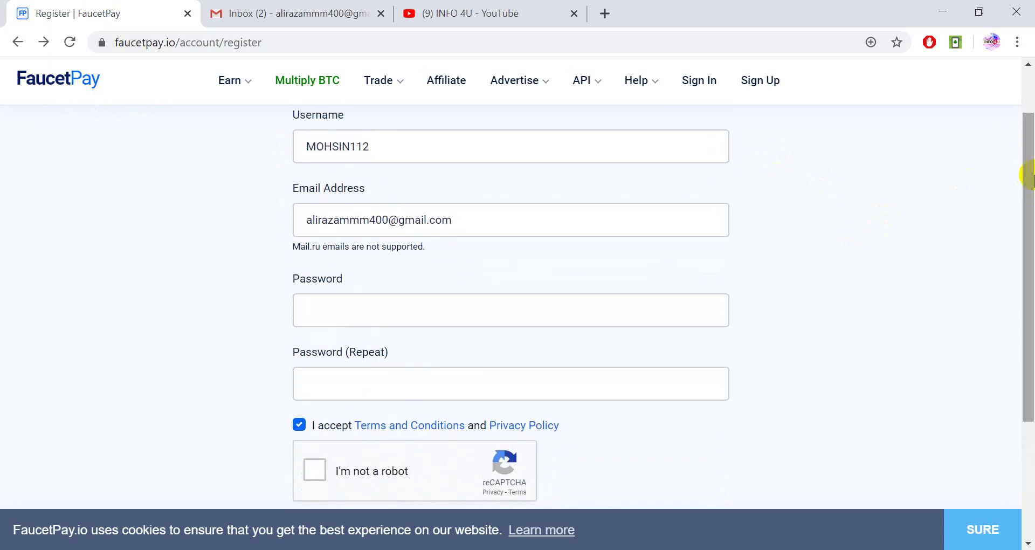
mouse_move(1030, 175)
mouse_down()
mouse_move(1031, 206)
mouse_move(1027, 160)
mouse_up()
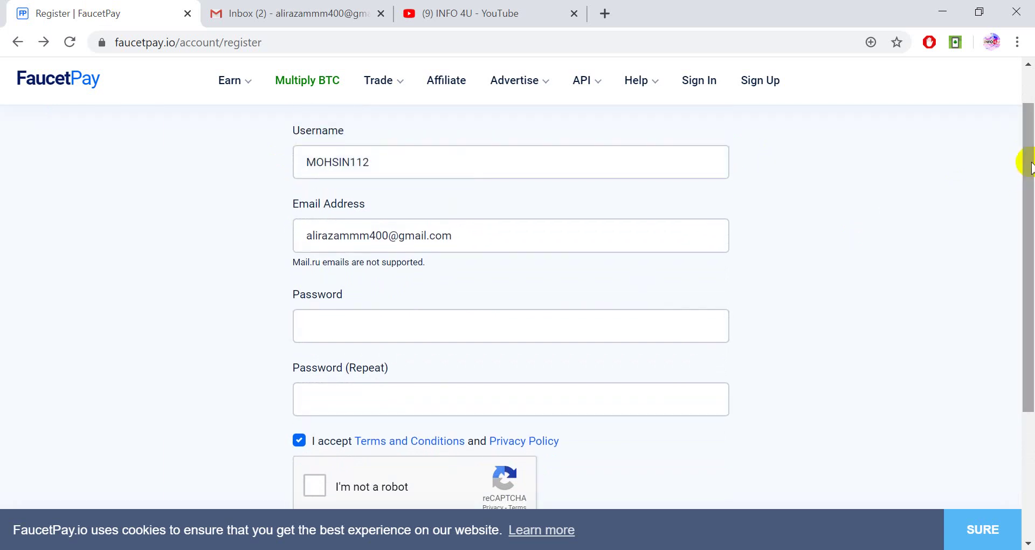
click(699, 82)
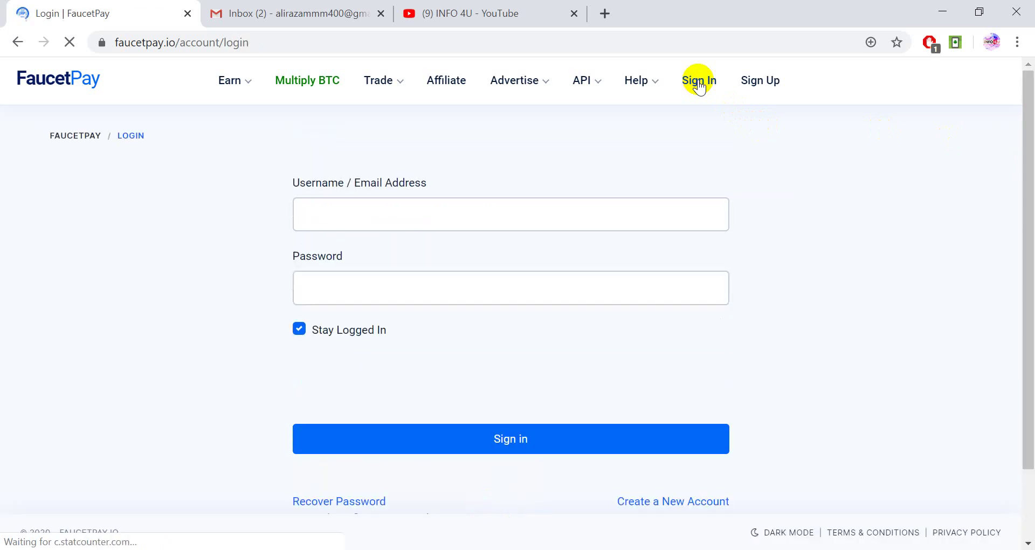
Switch to the Gmail inbox showing the 'Confirm your email at FaucetPay' message
click(308, 13)
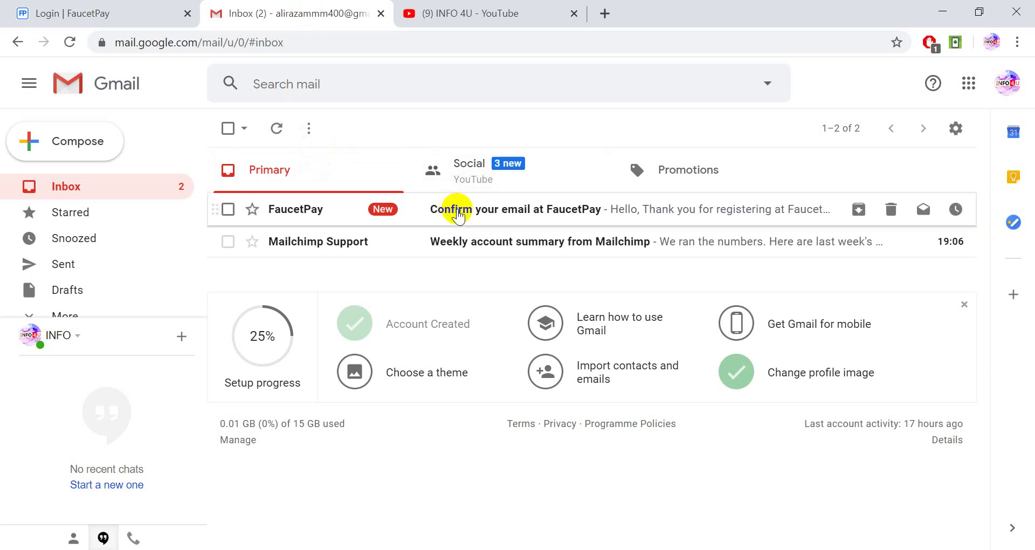
Open the FaucetPay confirmation email and follow its Confirmation link to a new login tab
click(474, 212)
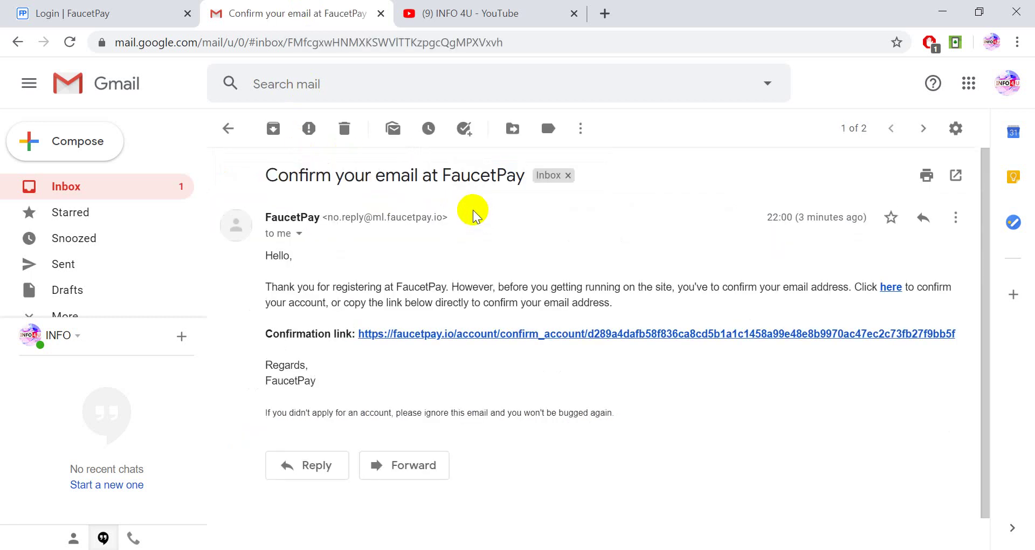
click(405, 334)
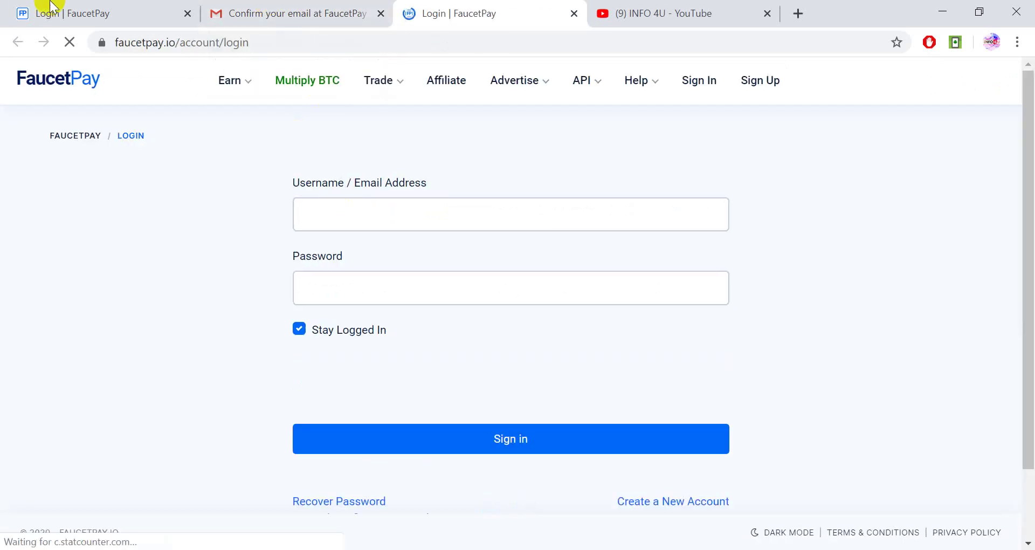
Close the old FaucetPay Login tab and enter the account username
click(187, 13)
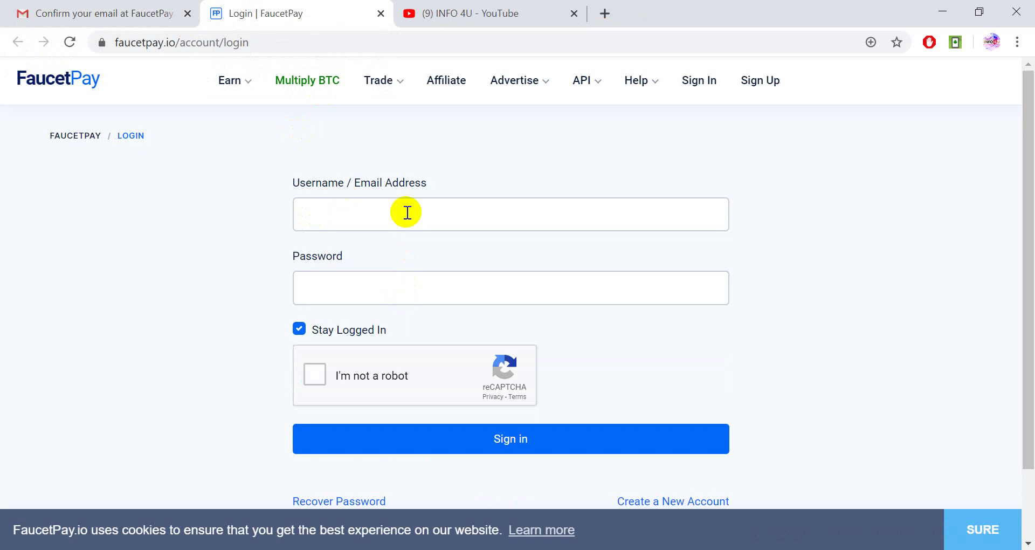
click(407, 213)
text(al)
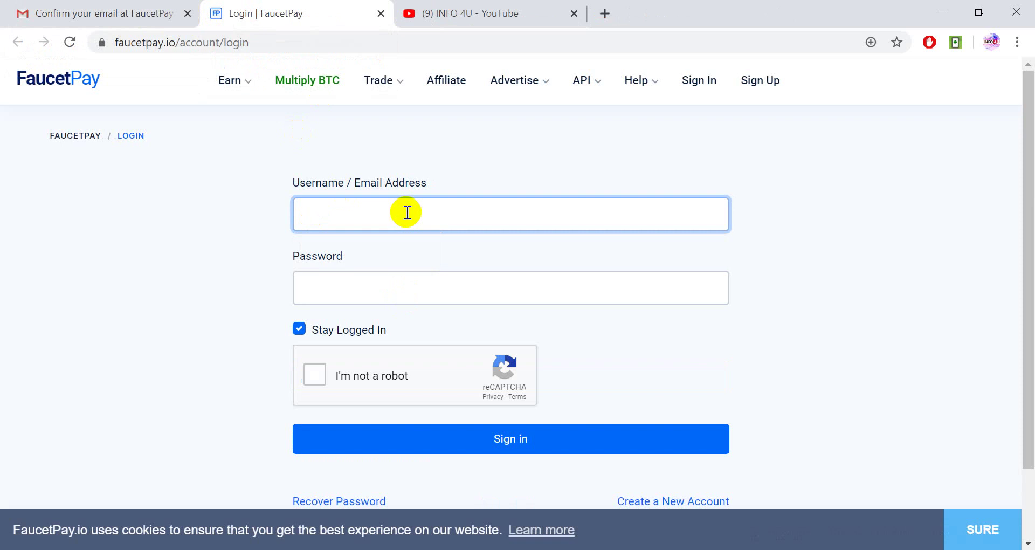
text(MOHSIN)
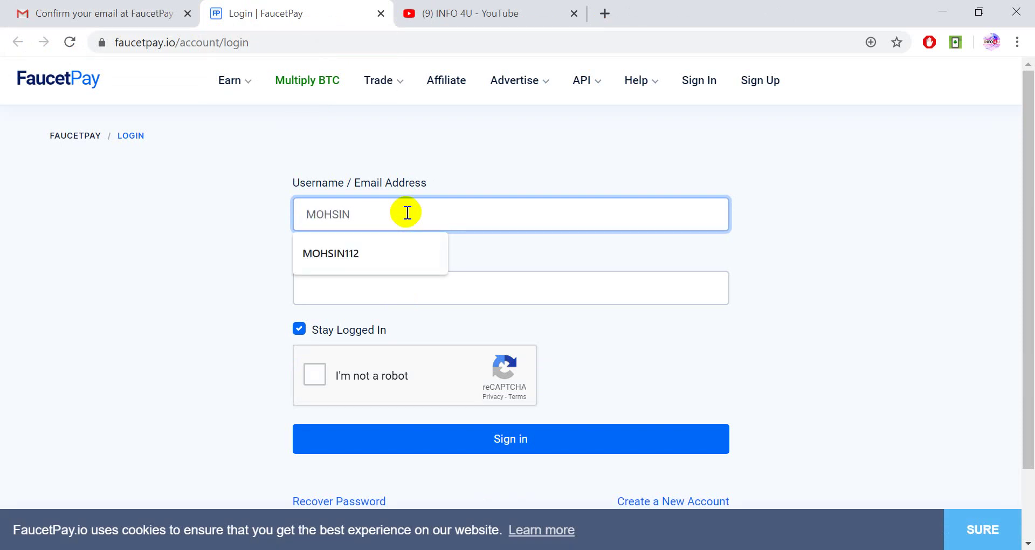
text(112)
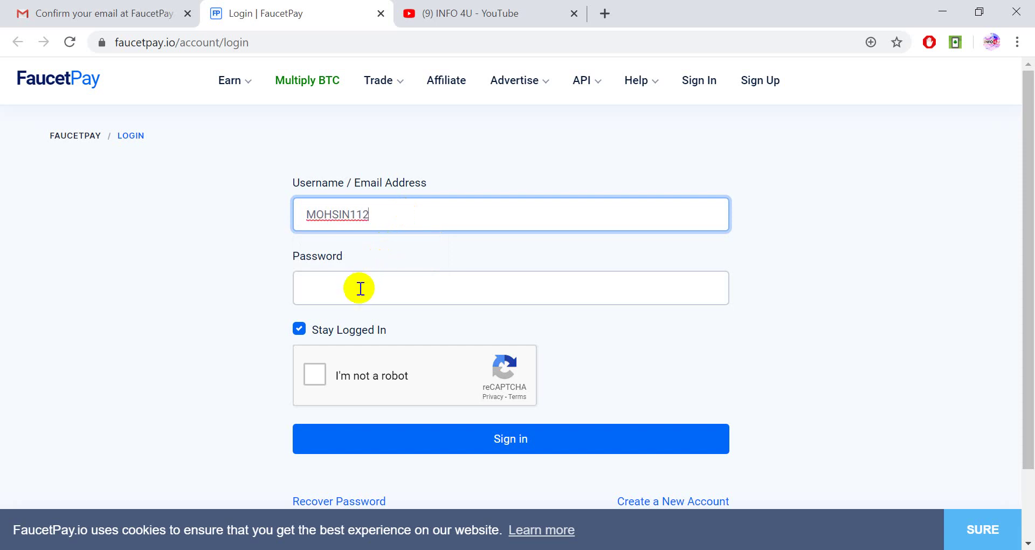
Paste the account password and tick the I'm not a robot reCAPTCHA checkbox
click(360, 288)
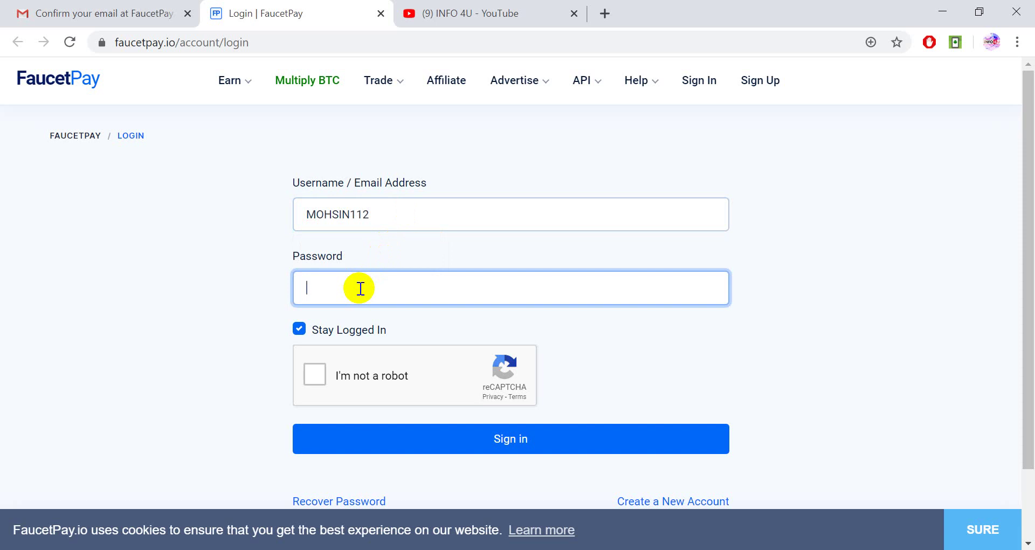
key(ctrl+v)
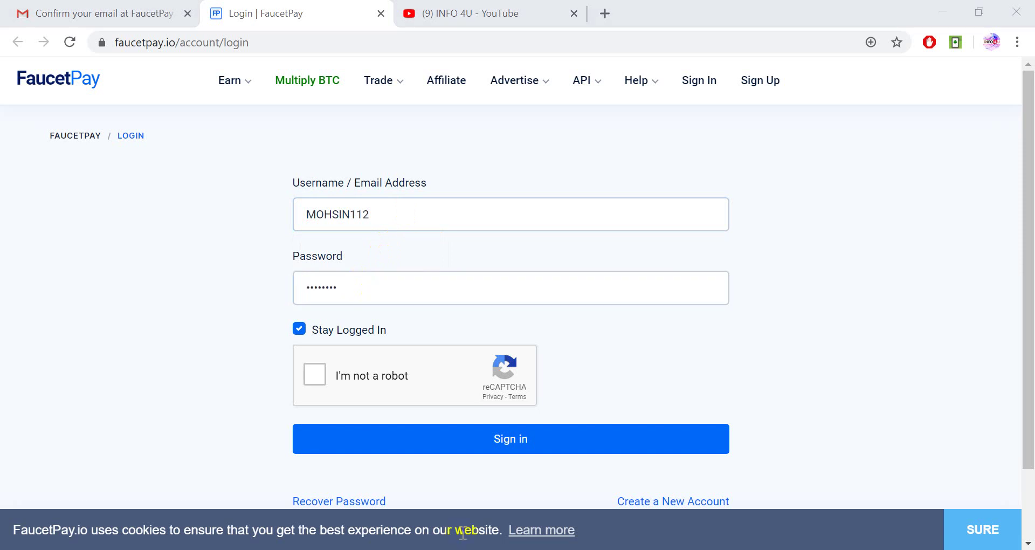
click(323, 375)
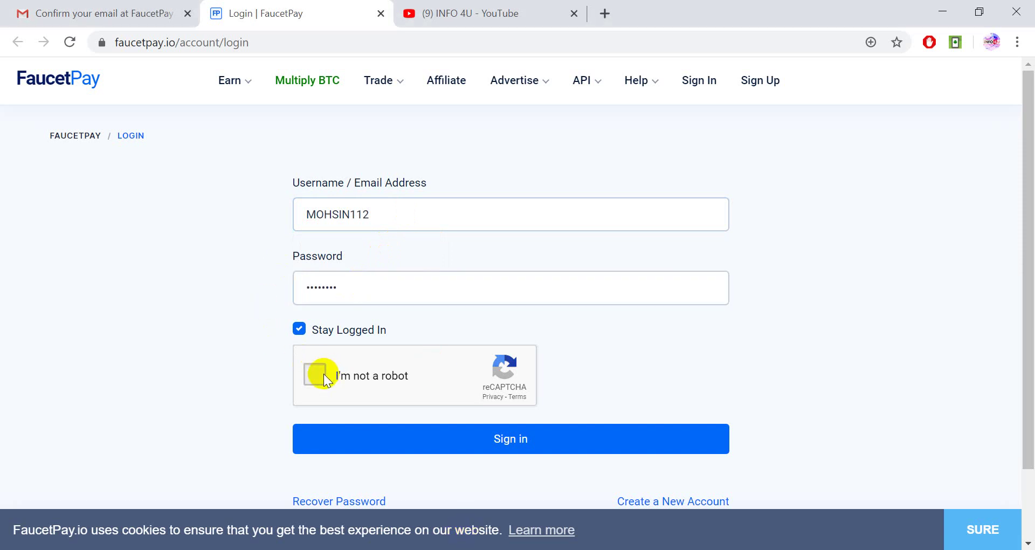
click(315, 374)
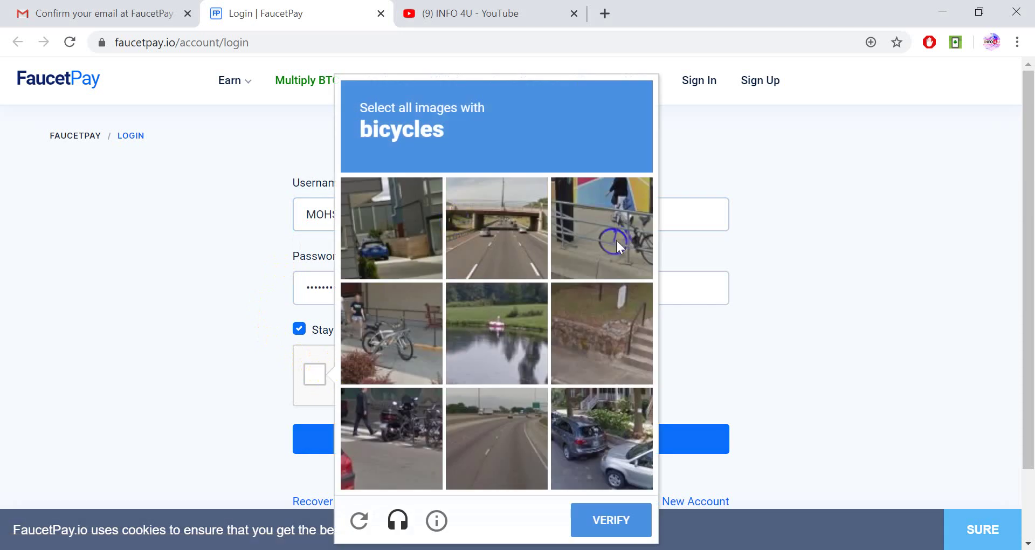
Select the three bicycle tiles, verify the reCAPTCHA, and submit the sign-in
click(616, 239)
click(380, 357)
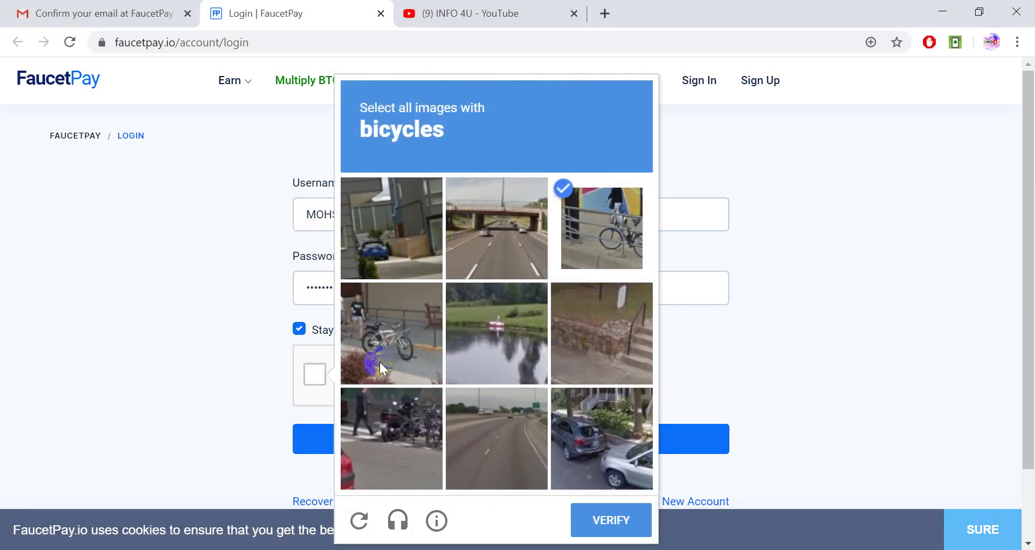
click(382, 432)
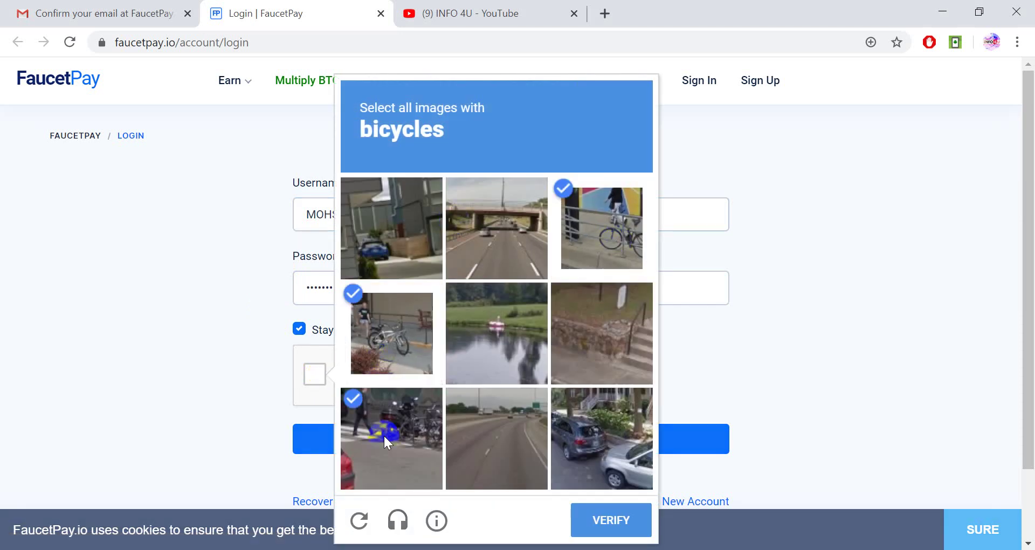
click(596, 521)
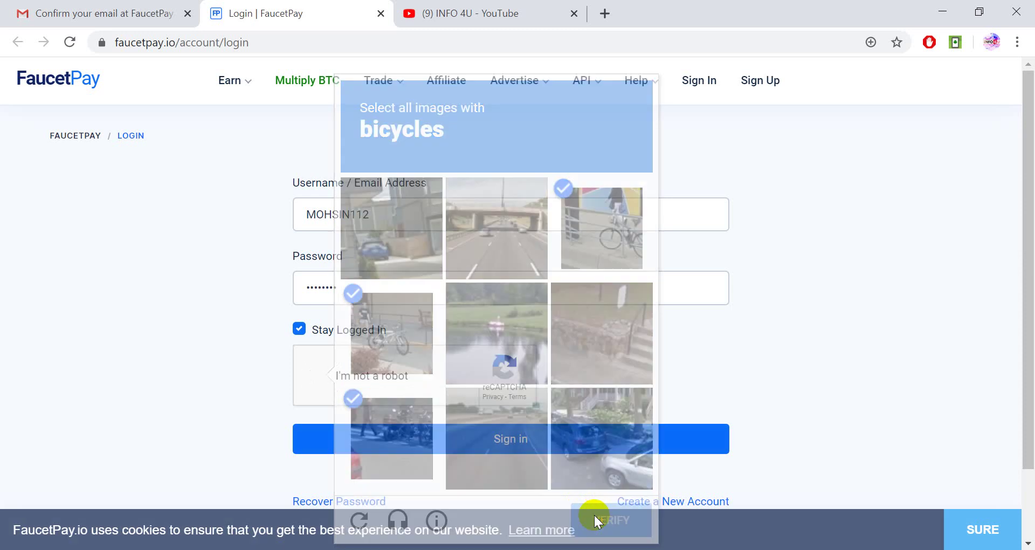
click(414, 447)
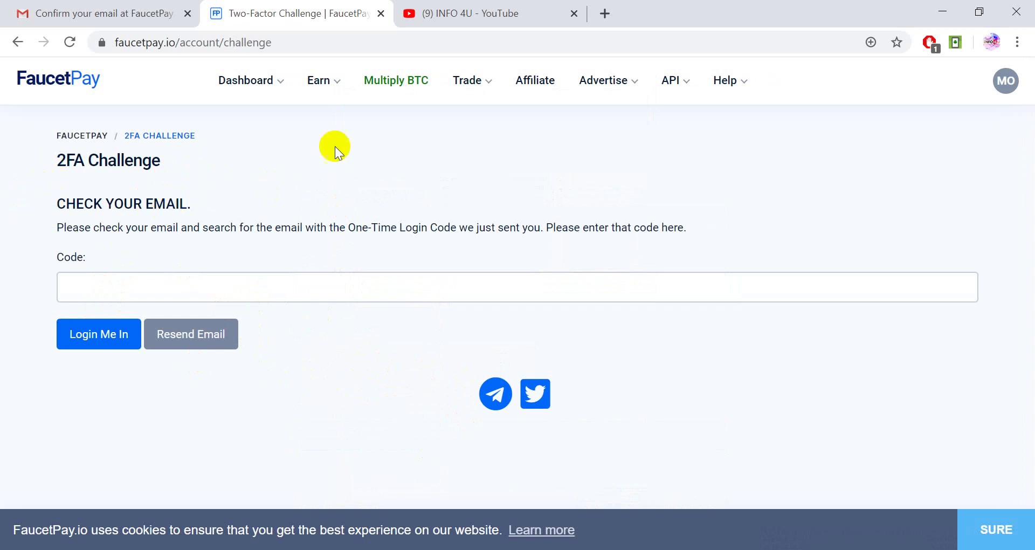
Go to the Gmail tab titled 'Confirm your email at FaucetPay'
click(133, 8)
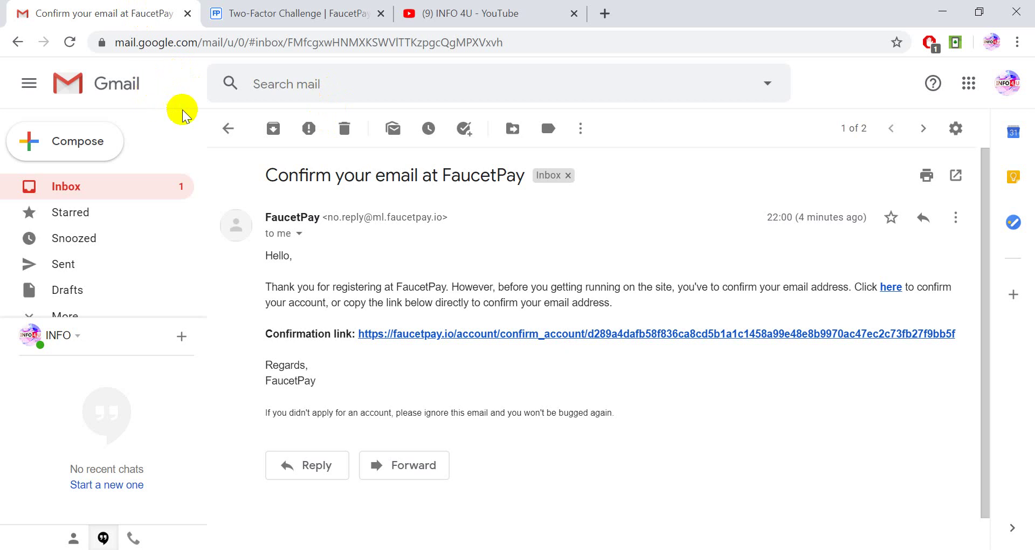
Refresh Gmail, open the 'Your Login Code at FaucetPay' email, select the code, and return to FaucetPay
click(68, 45)
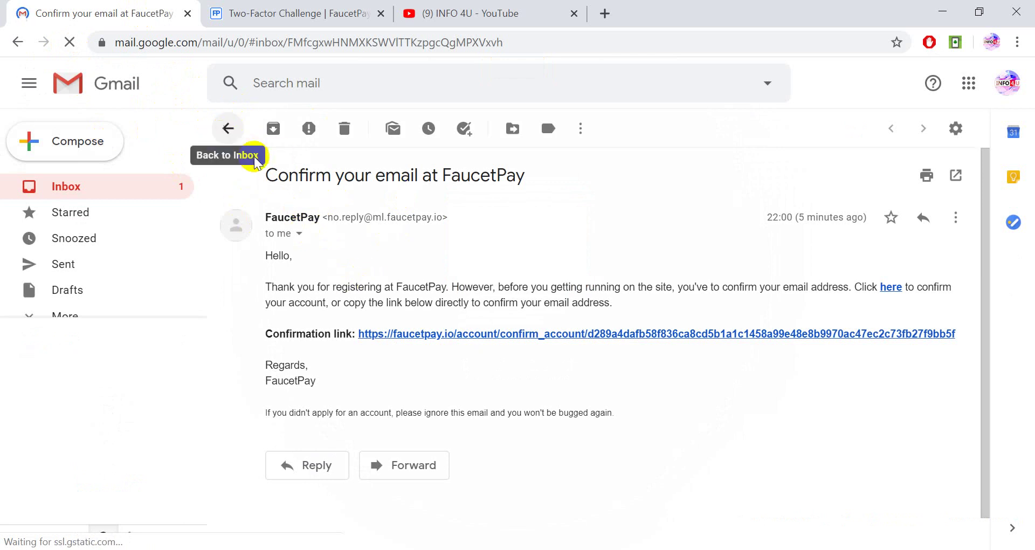
click(226, 127)
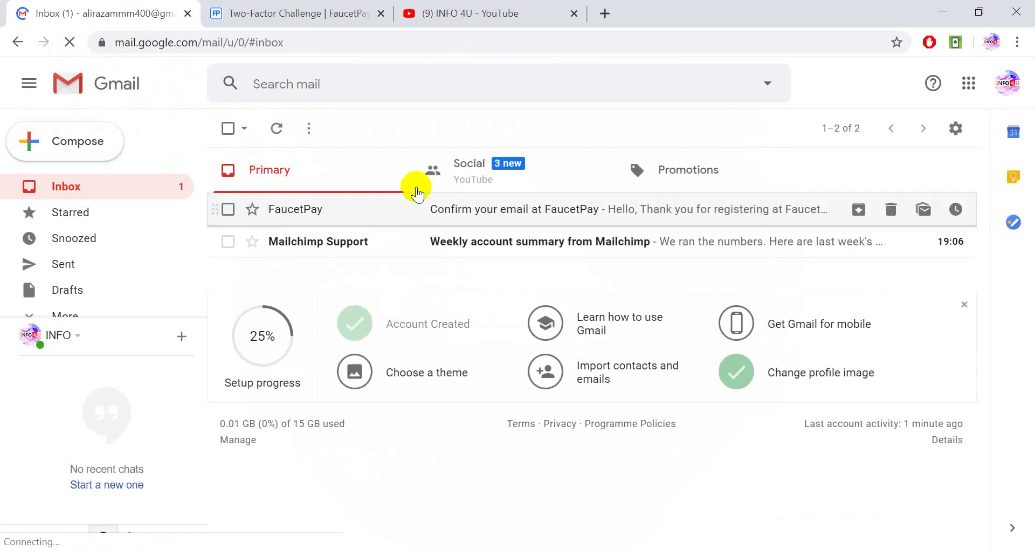
click(277, 130)
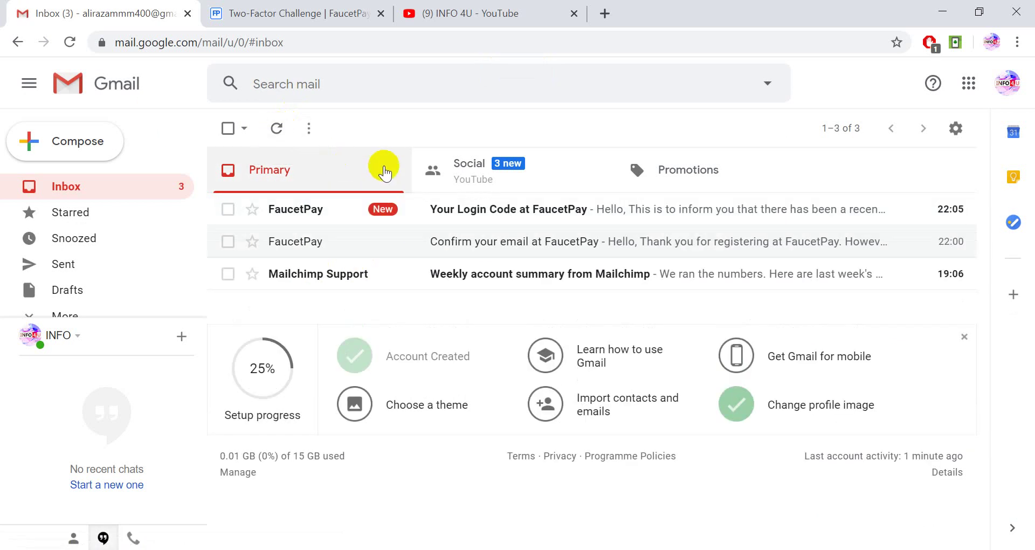
click(468, 209)
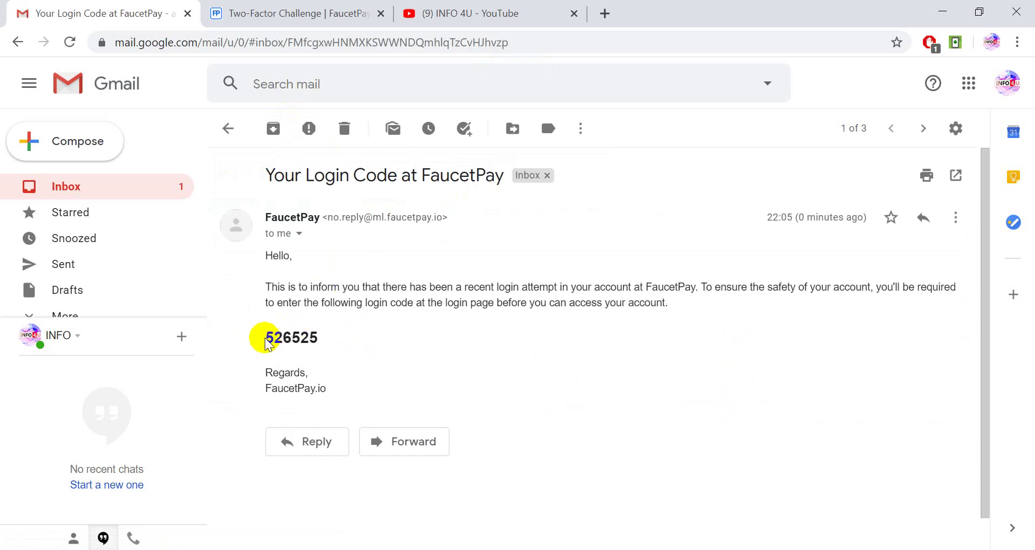
drag(266, 337, 321, 339)
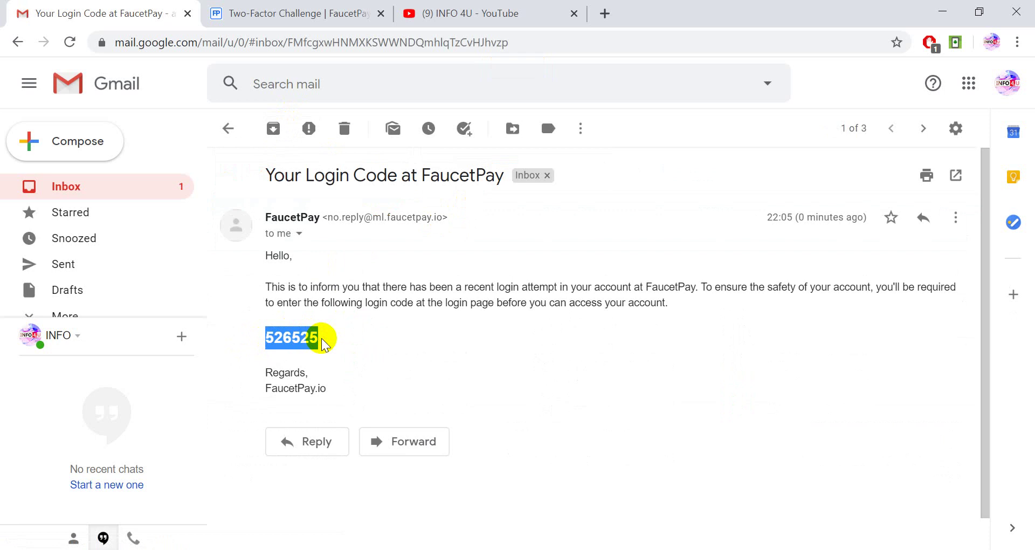
click(291, 12)
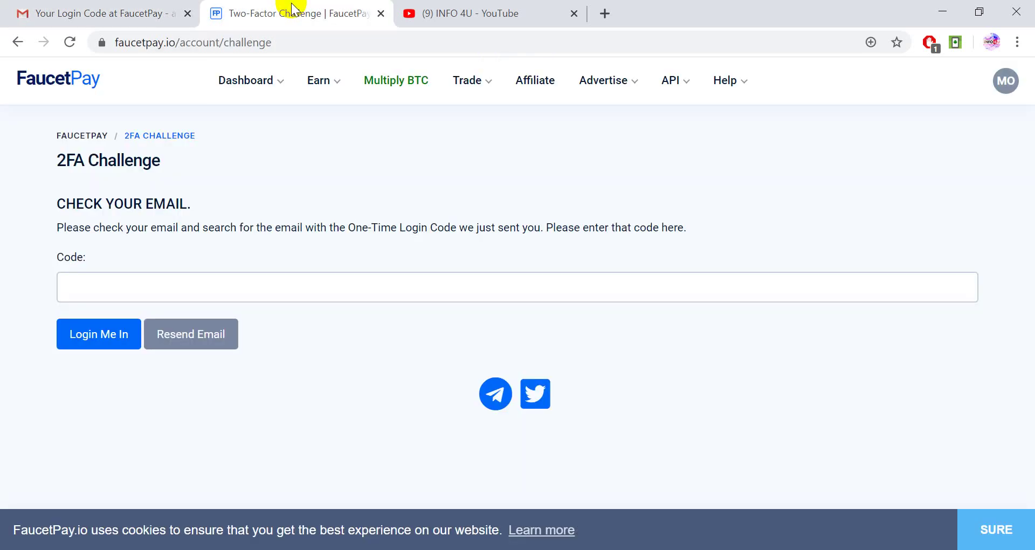
Put the emailed login code in the Code field and submit with 'Login Me In'
click(161, 281)
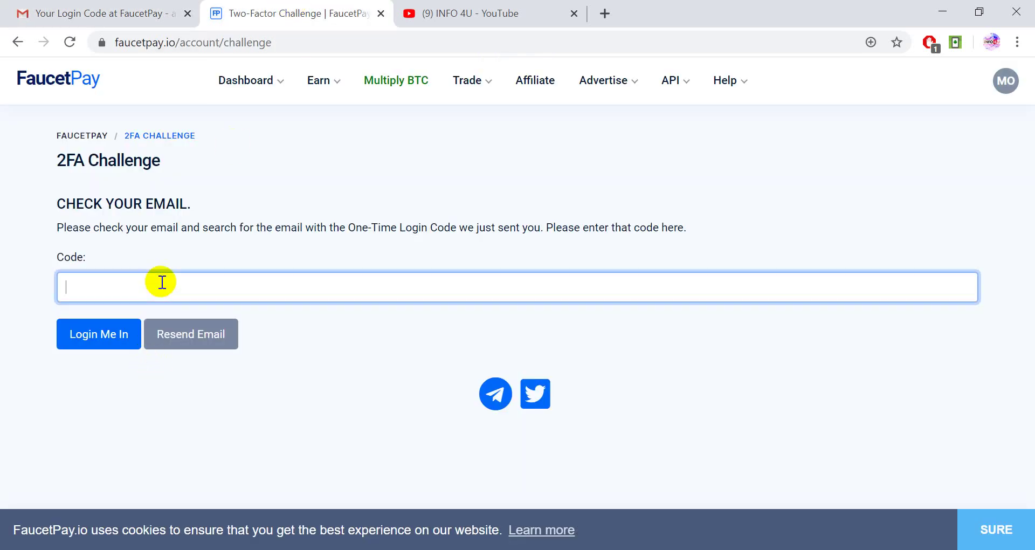
click(108, 334)
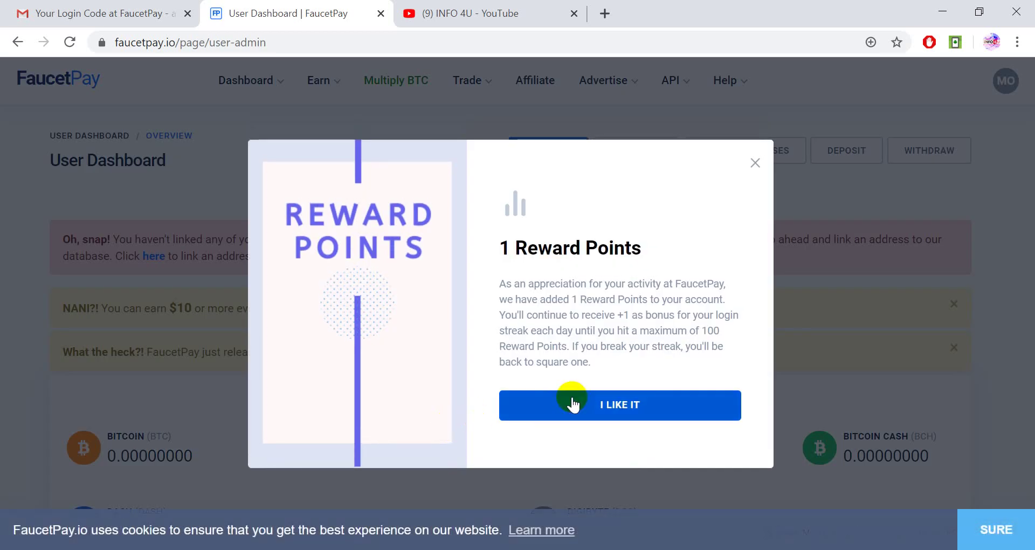
Dismiss the 1 Reward Points popup, review the zero balances and empty transactions, then minimise Chrome
click(570, 403)
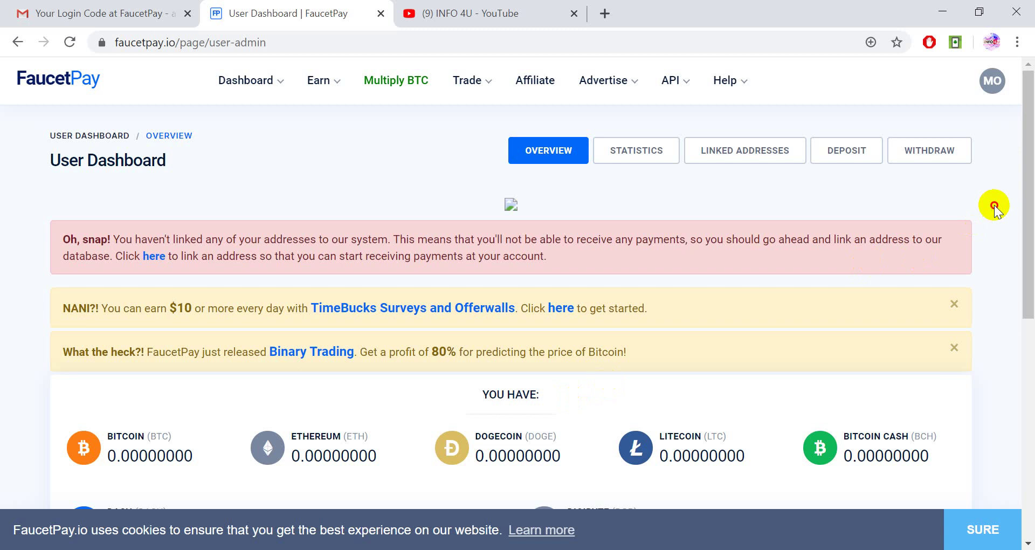
drag(1032, 166, 1032, 192)
drag(1031, 204, 332, 154)
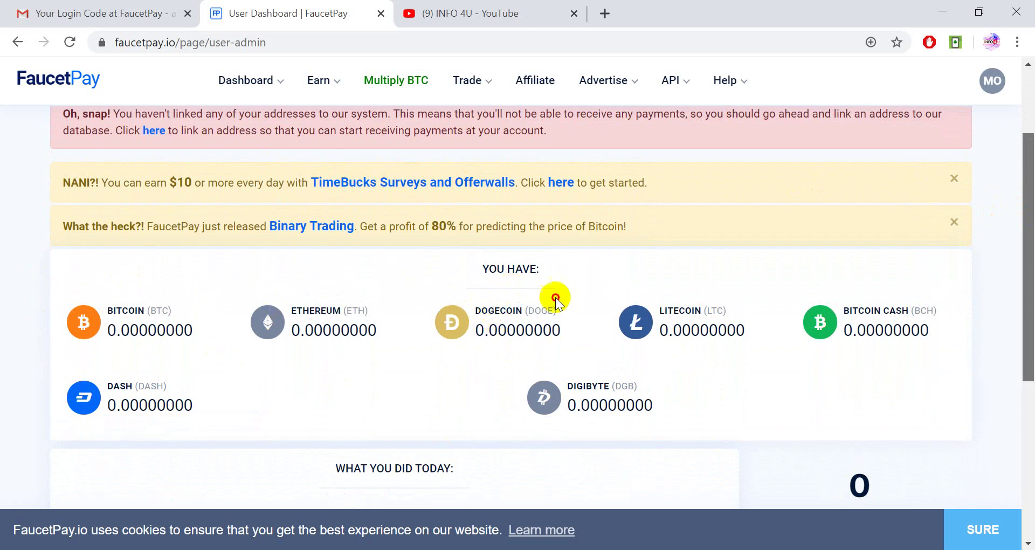
scroll(889, 302, down, 1)
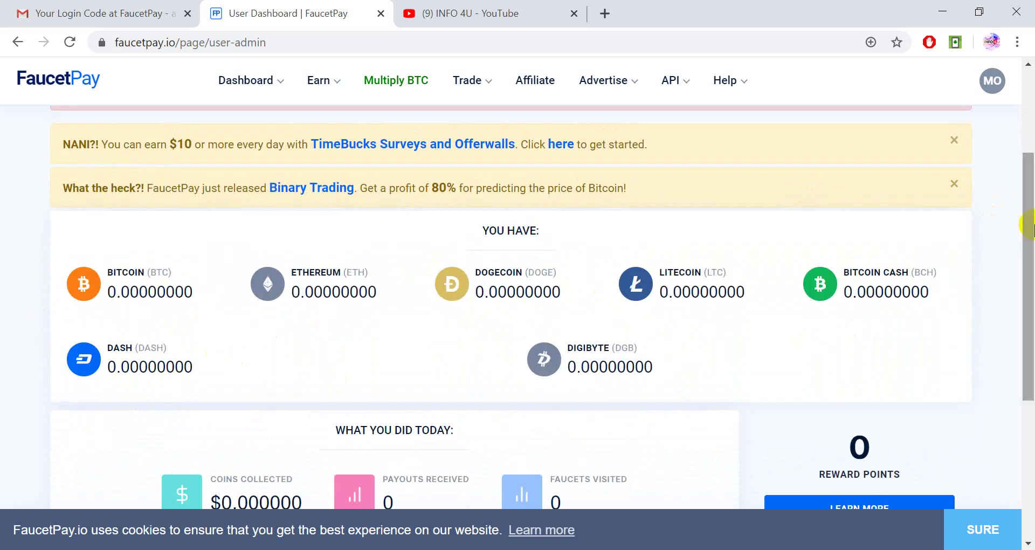
drag(1026, 229, 1028, 364)
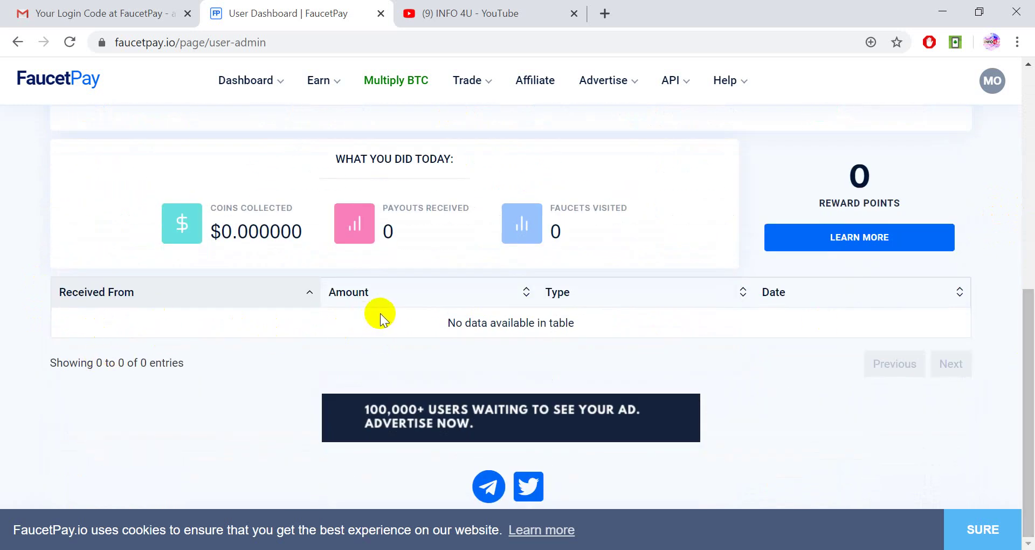
mouse_move(1026, 318)
mouse_down()
mouse_move(1028, 88)
mouse_move(1030, 175)
mouse_up()
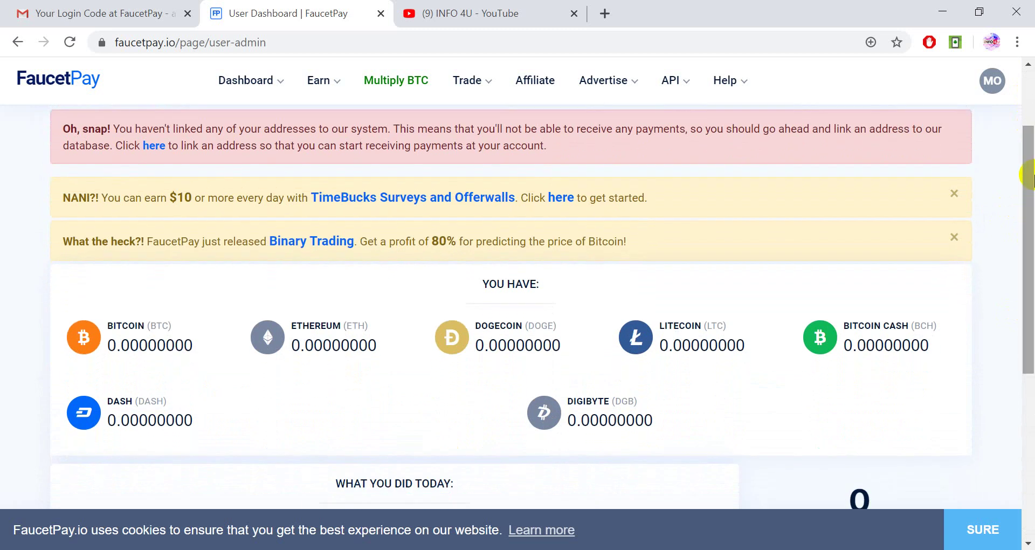
drag(1030, 175, 1031, 245)
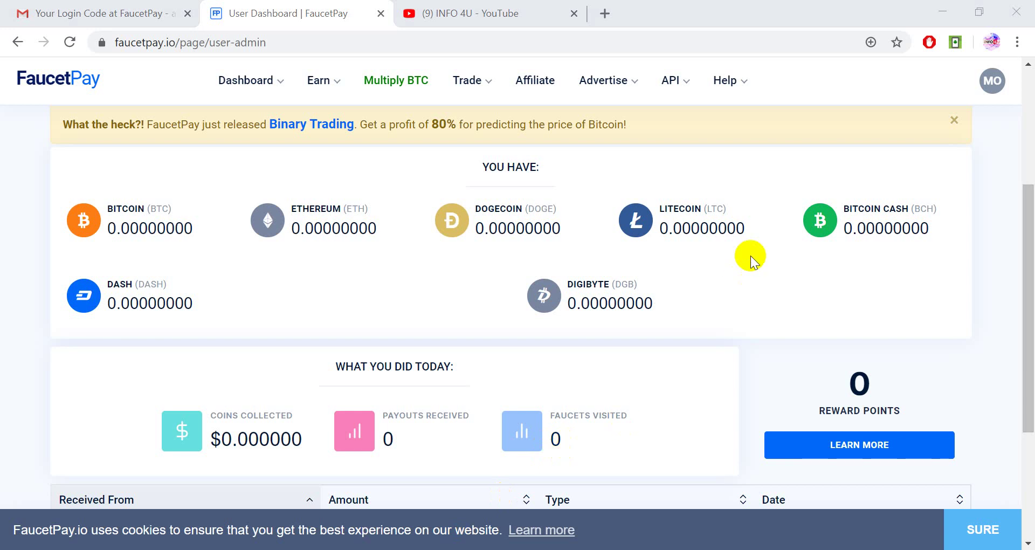
click(940, 11)
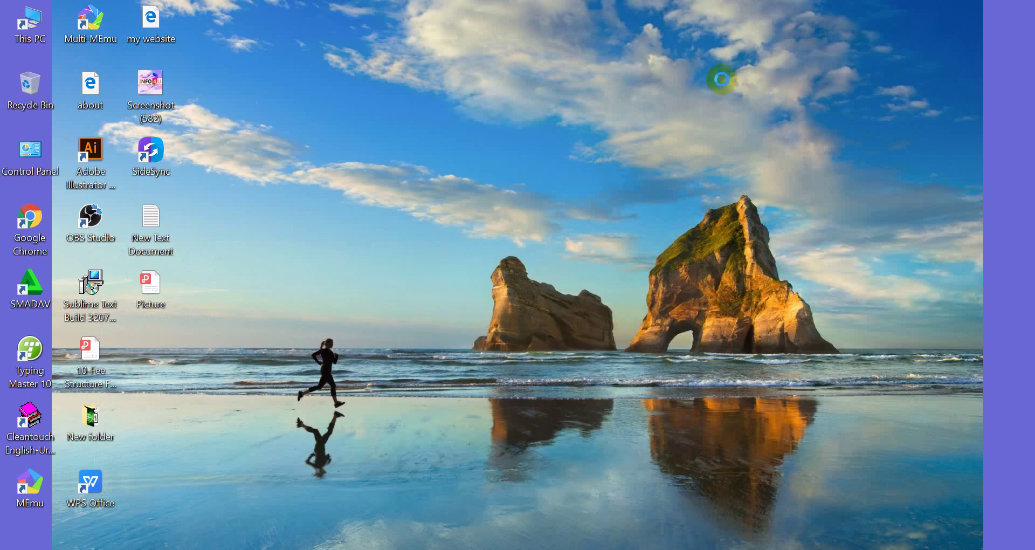
right_click(722, 81)
click(751, 129)
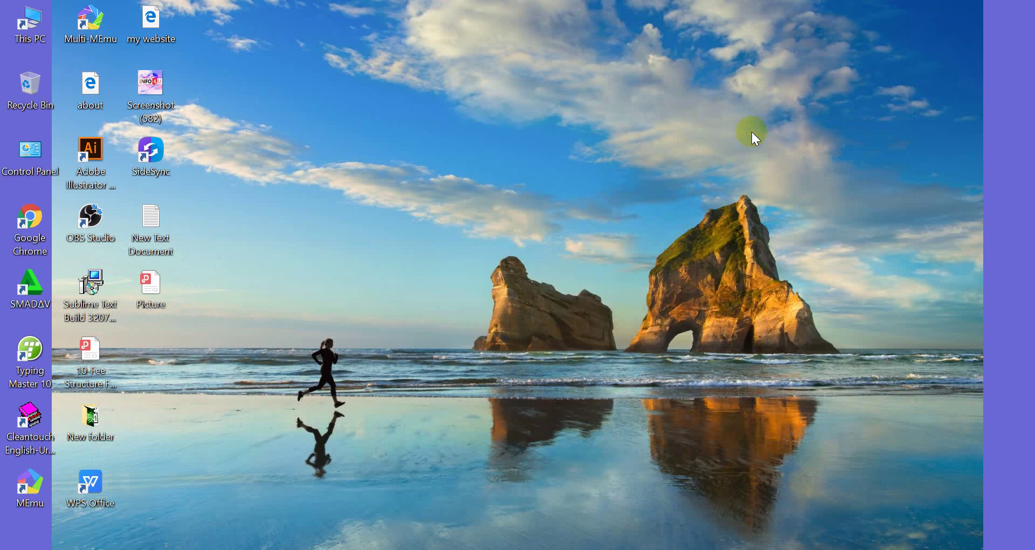
right_click(751, 133)
click(780, 181)
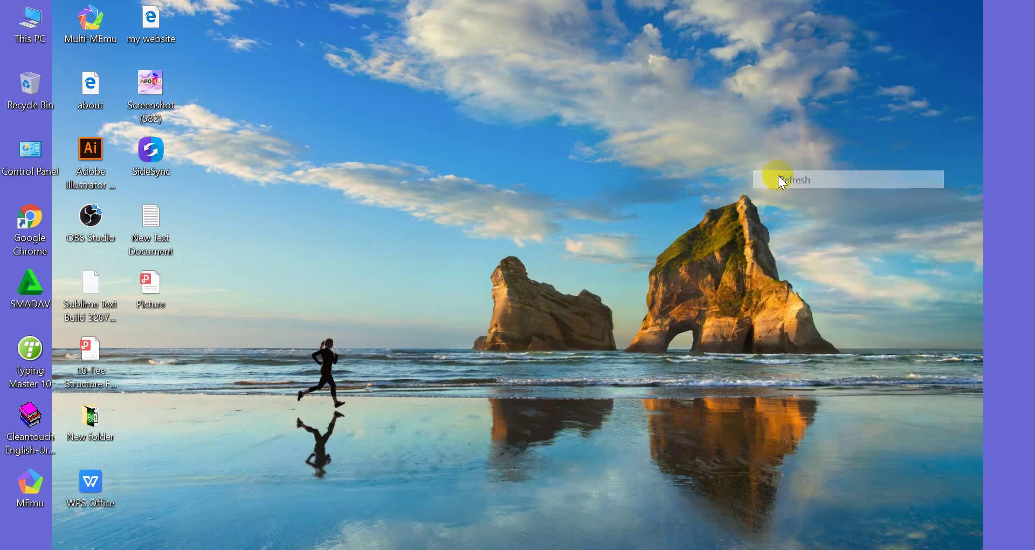
right_click(779, 176)
click(789, 231)
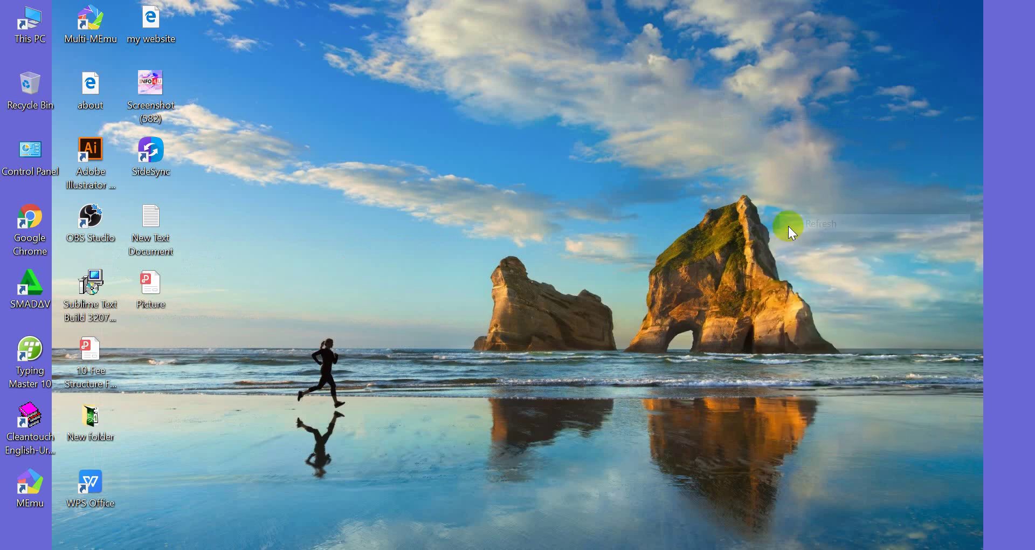
right_click(766, 169)
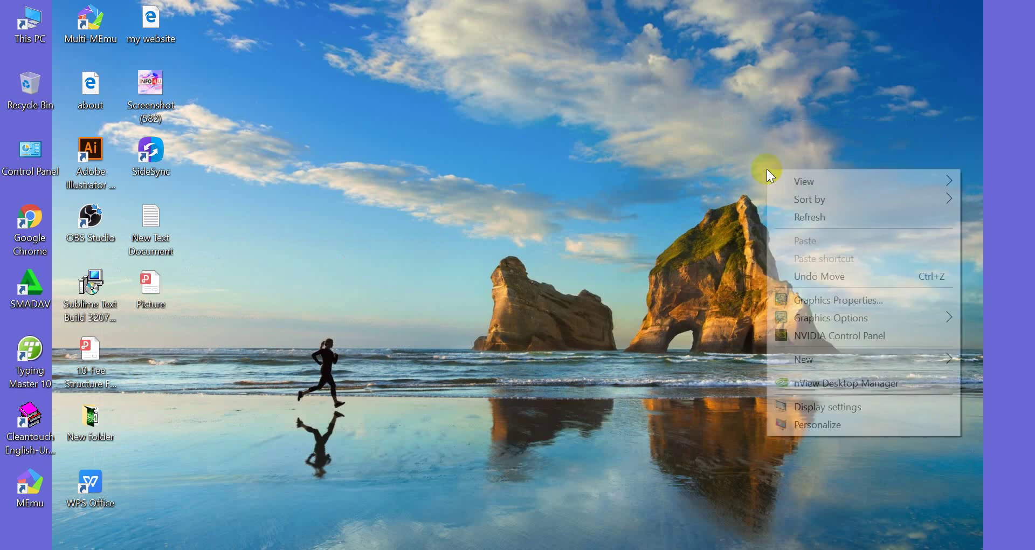
click(802, 218)
right_click(803, 219)
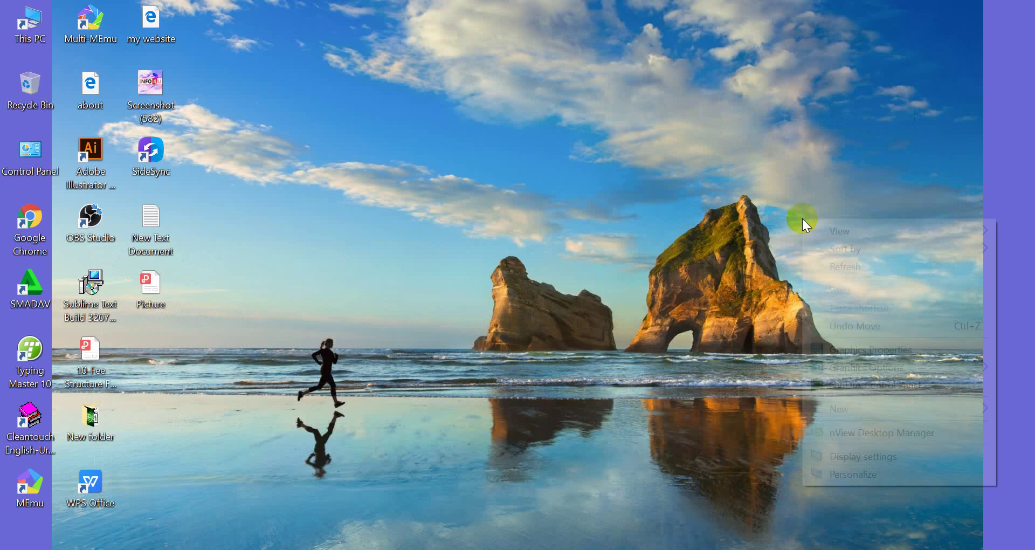
click(830, 266)
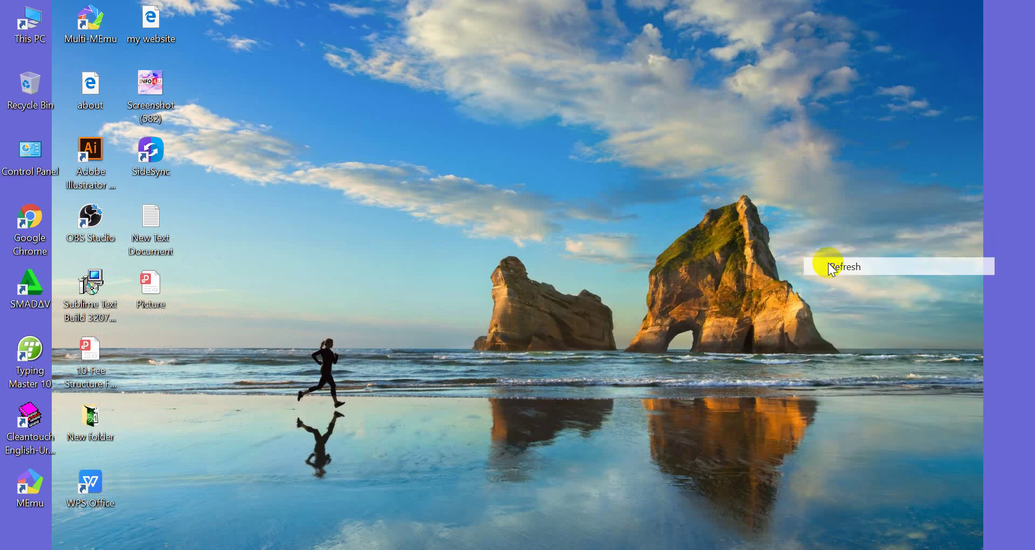